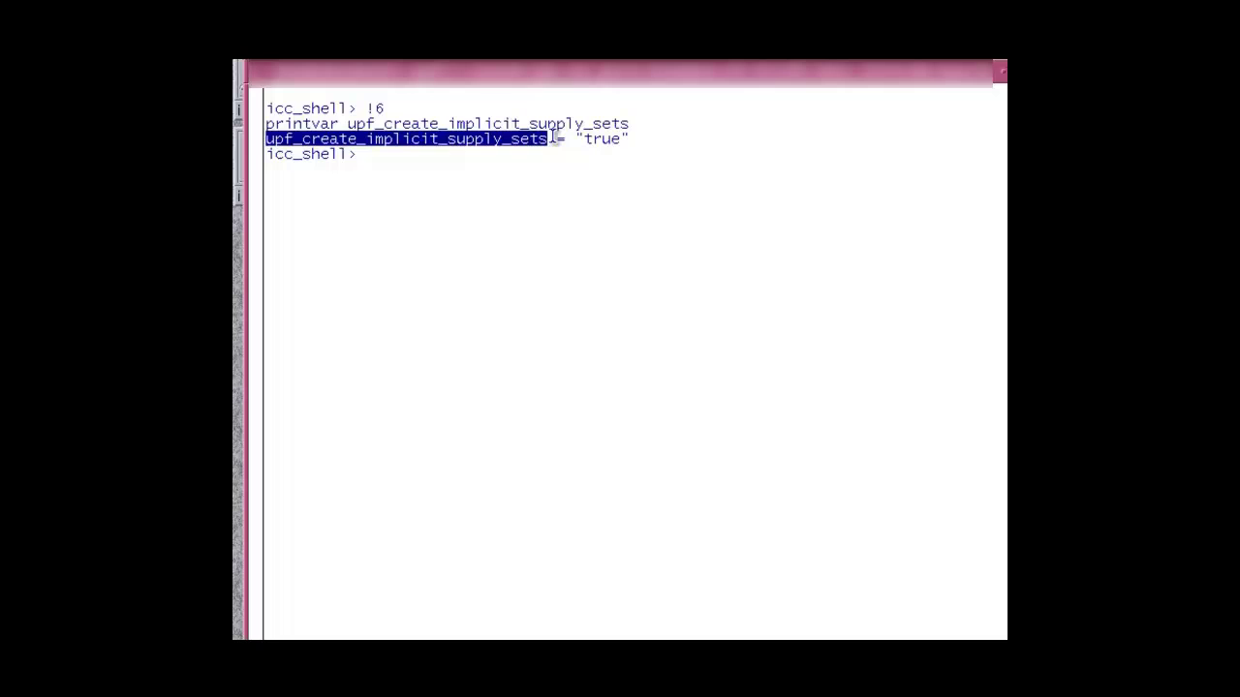
# Confirm an_mv is the current design, then create power domain PD1.
pyautogui.click(462, 171)
pyautogui.write('c')
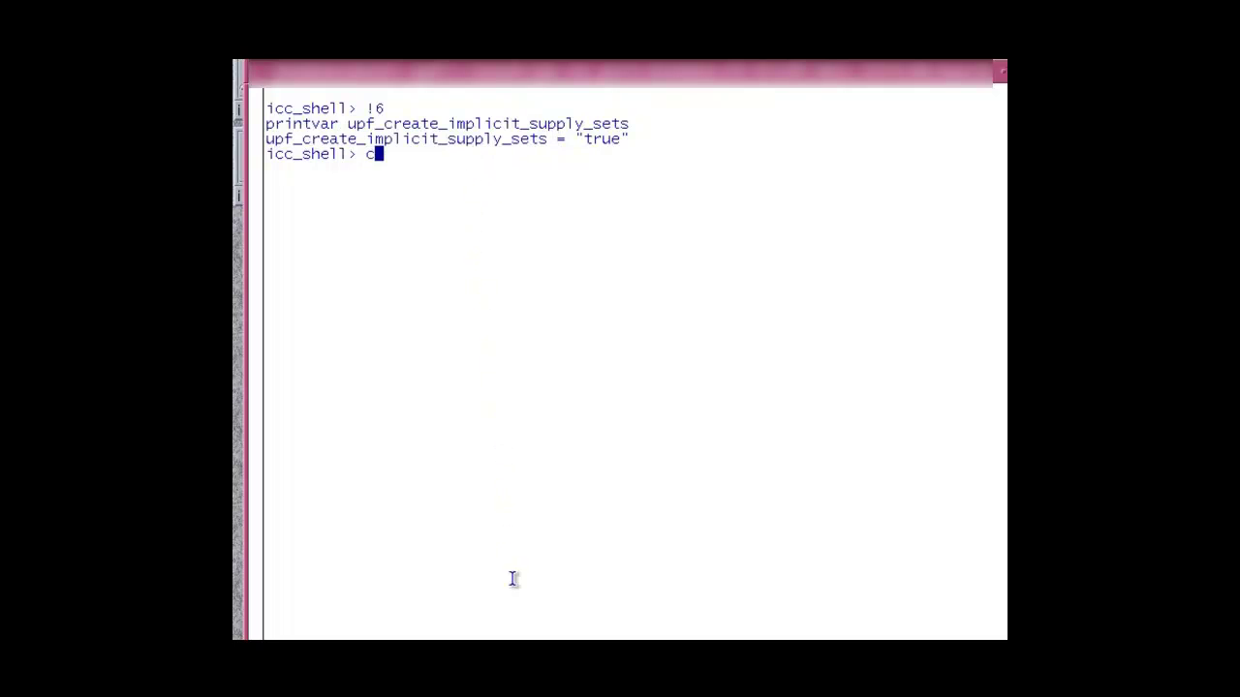
pyautogui.write('urrent_mw_')
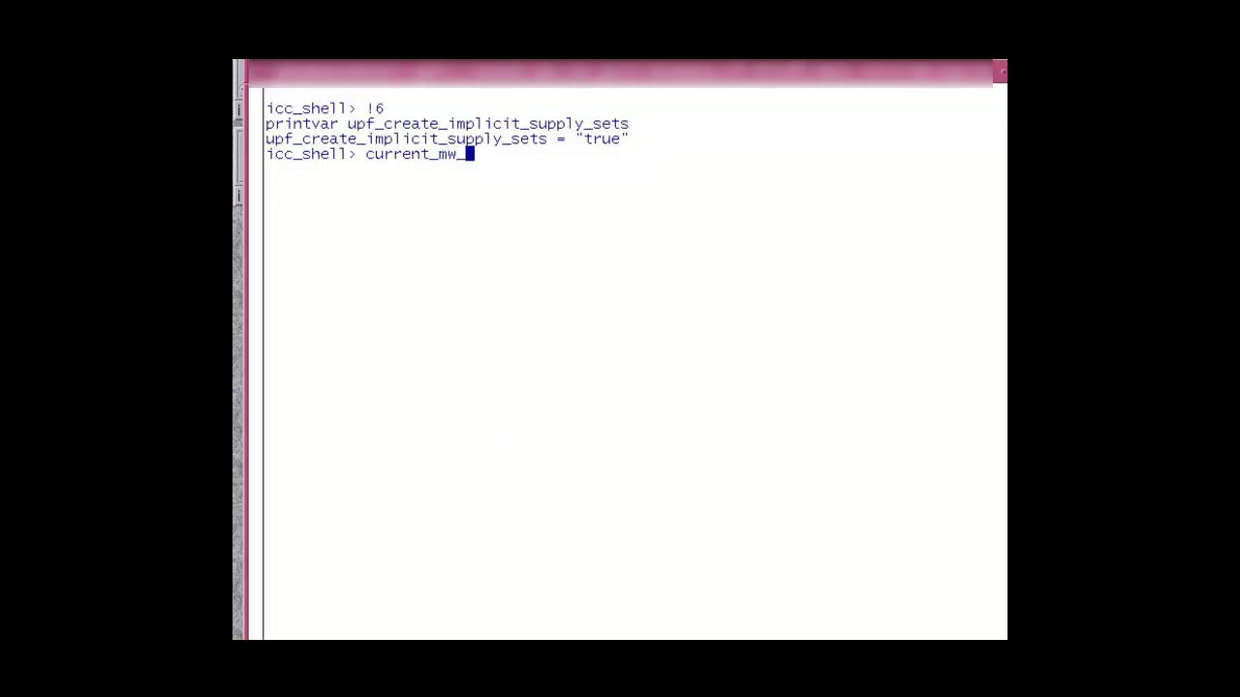
pyautogui.write('cel')
pyautogui.press('Return')
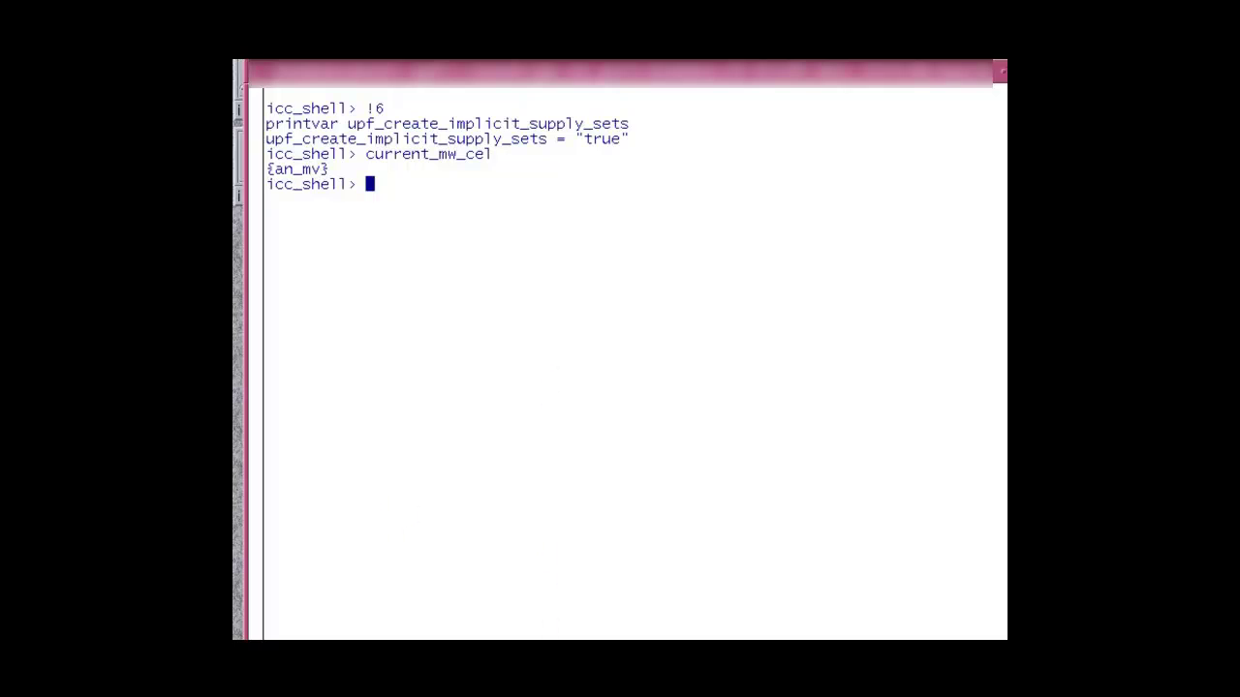
pyautogui.write('create_power')
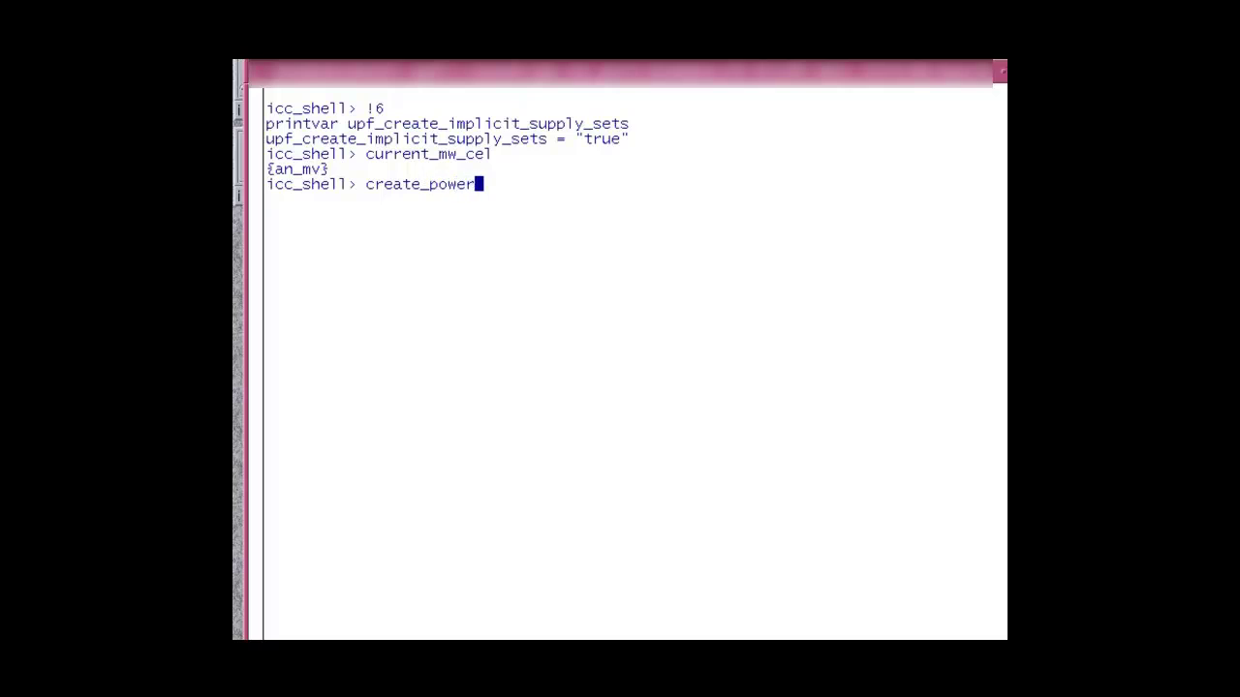
pyautogui.write('_domain ')
pyautogui.write('PD1')
pyautogui.press('Return')
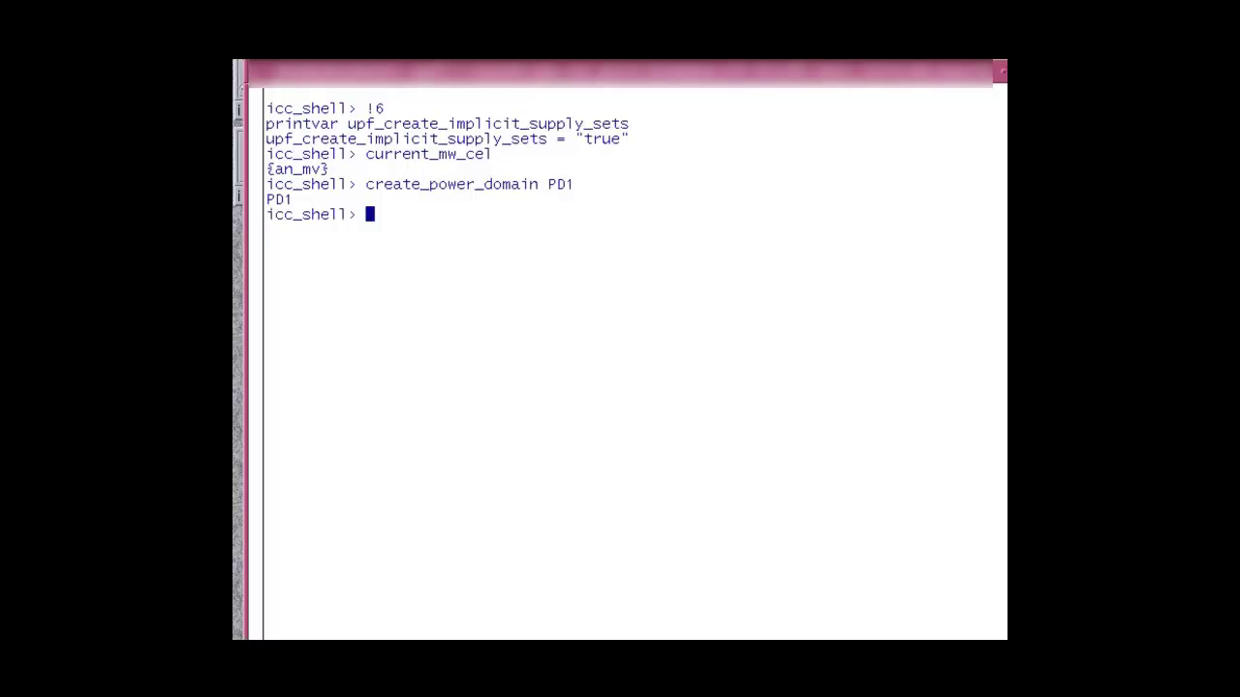
# Run report_power_domain to list PD1's primary power and ground supply nets.
pyautogui.write('report_p')
pyautogui.write('ower_doma')
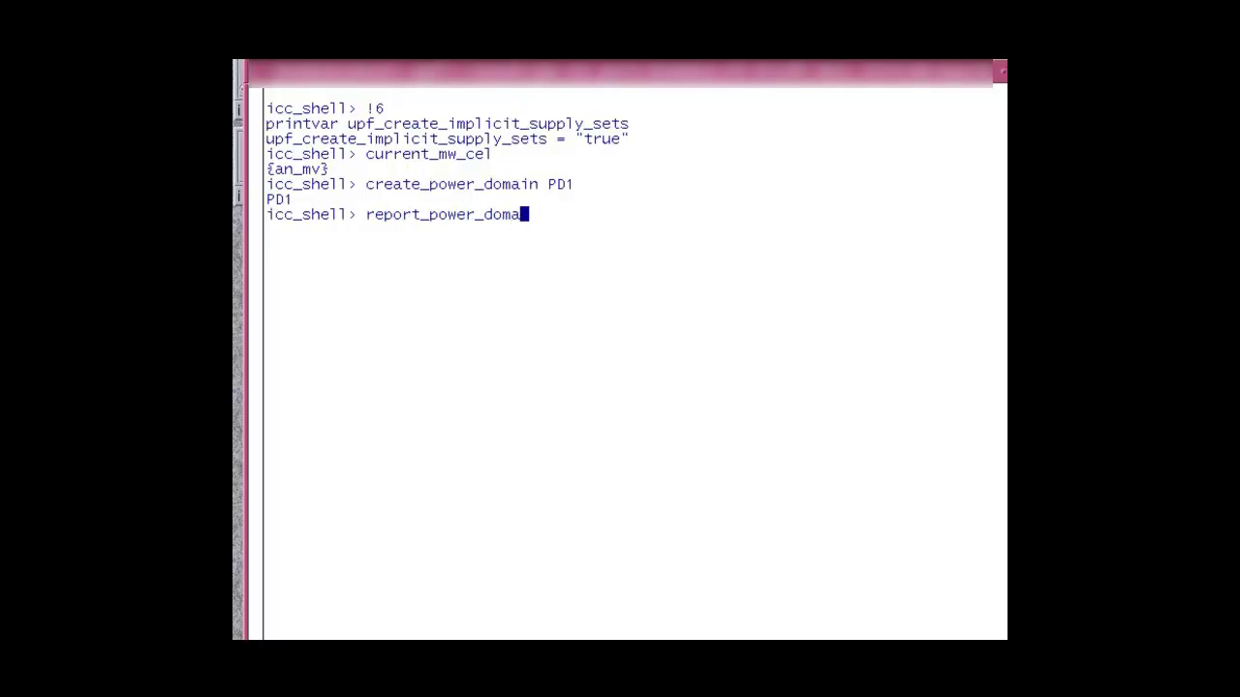
pyautogui.write('in')
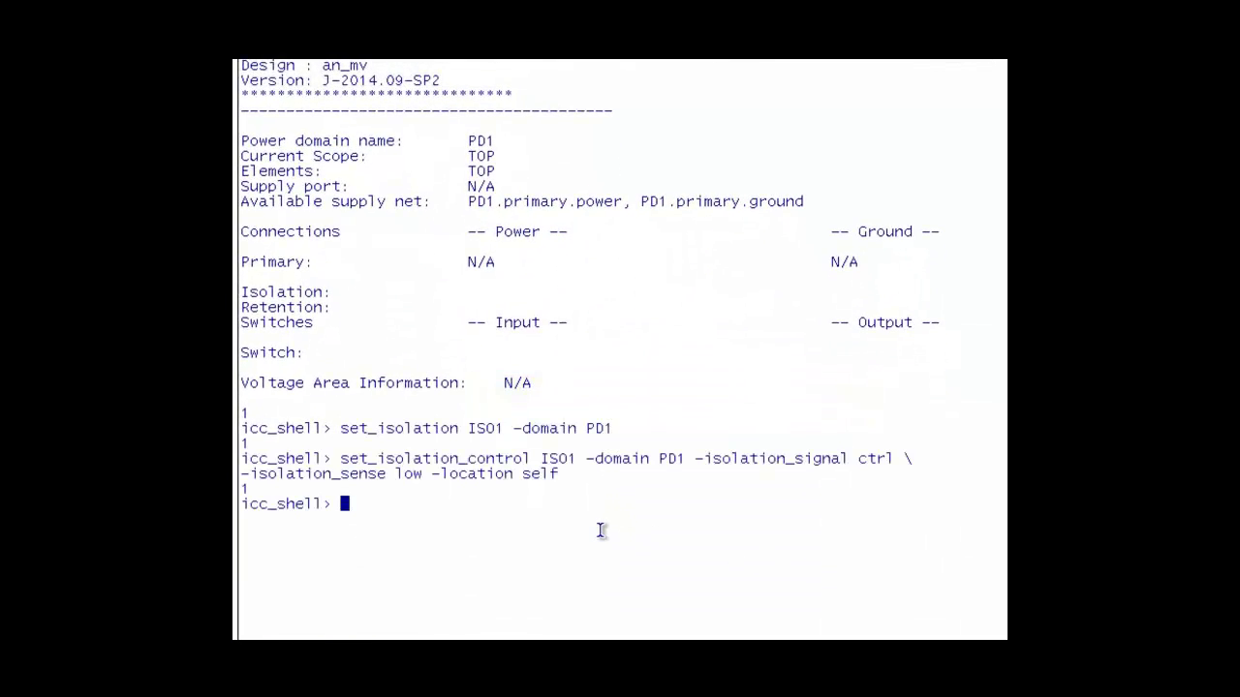
pyautogui.write('e')
pyautogui.press('BackSpace')
pyautogui.write('report_power')
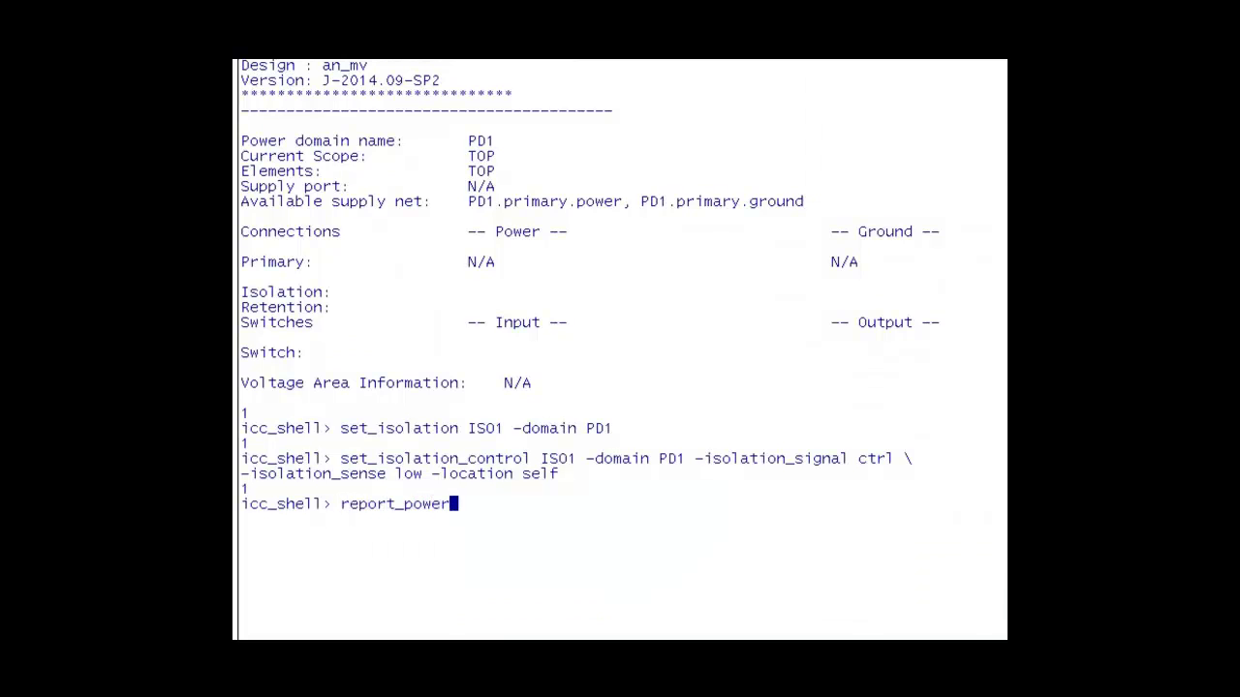
pyautogui.write('_domain')
pyautogui.press('Return')
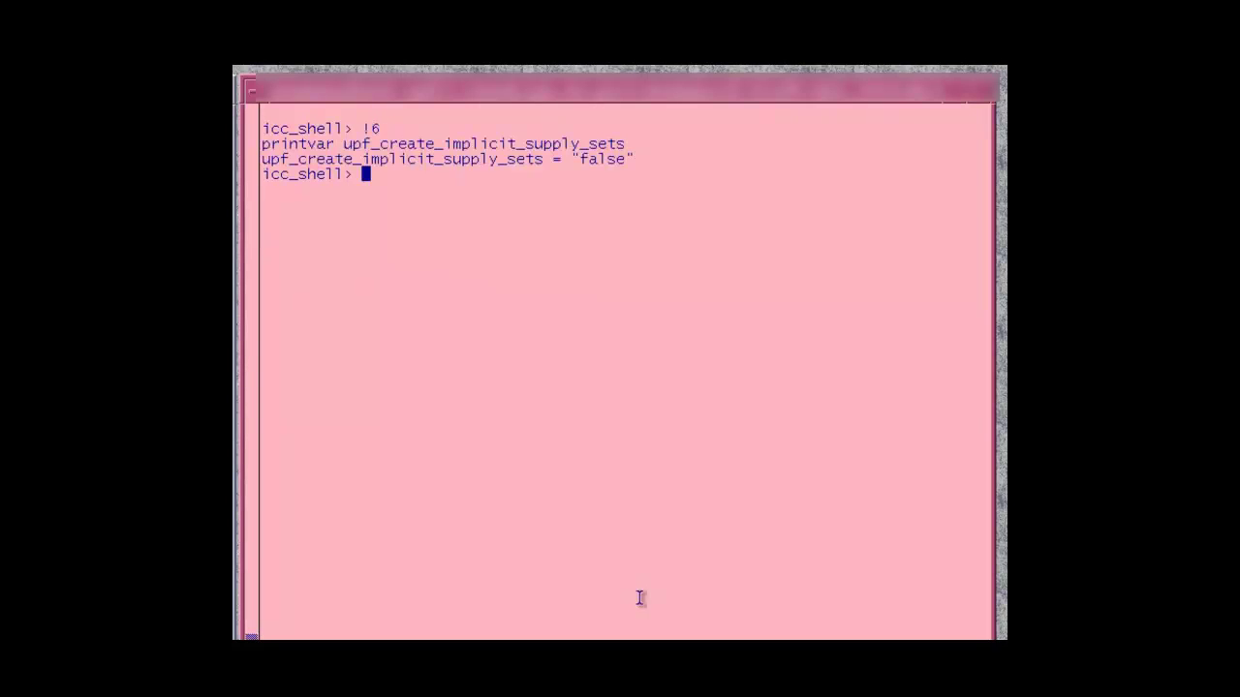
# With implicit supply sets false, confirm current design an_mv and enter create_power_domain PD1.
pyautogui.moveTo(570, 158); pyautogui.dragTo(638, 157)
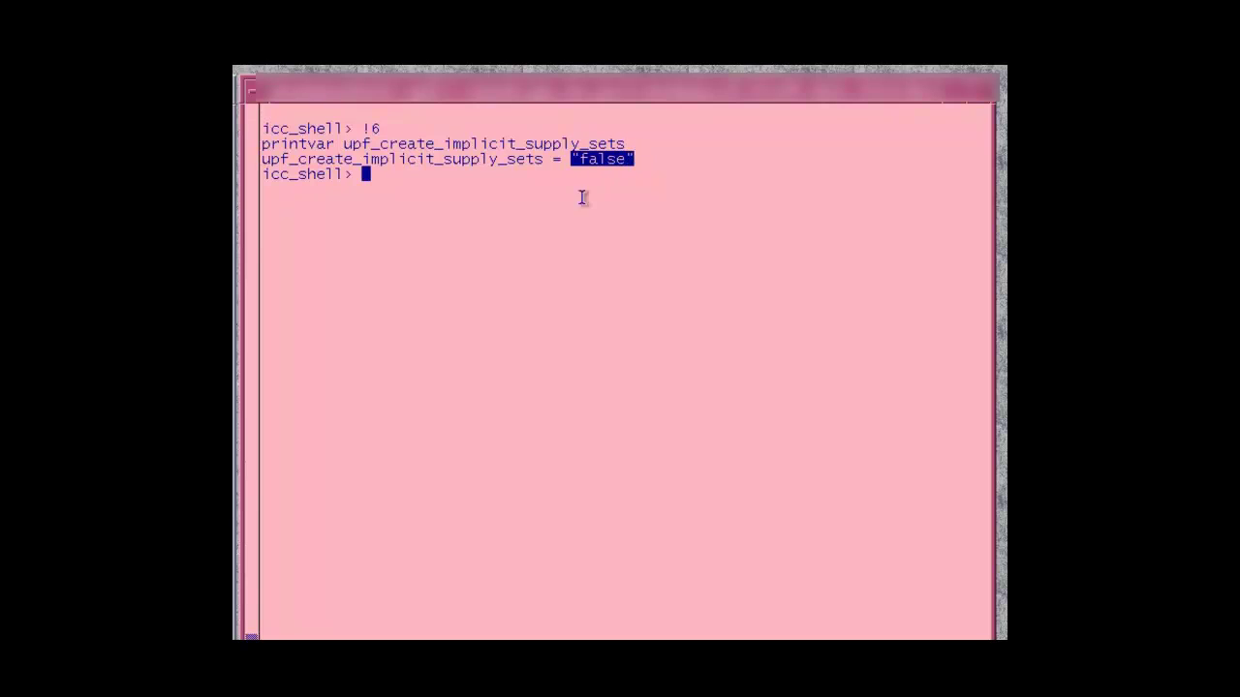
pyautogui.click(491, 248)
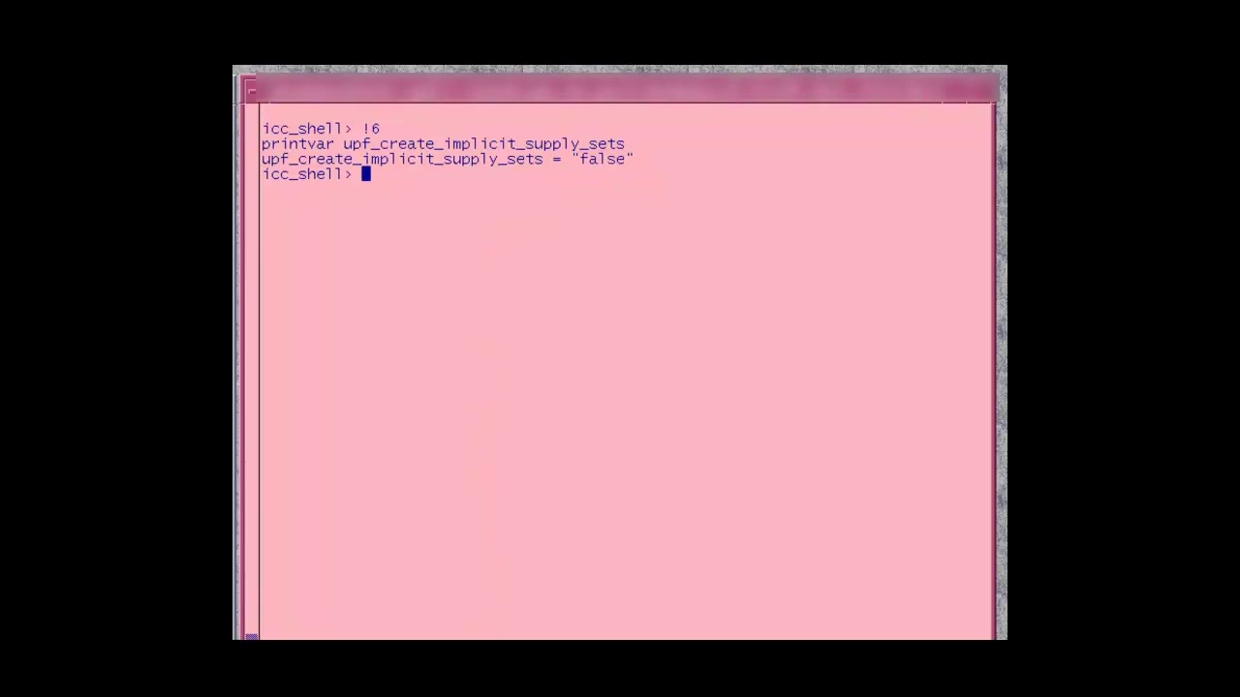
pyautogui.write('current_m')
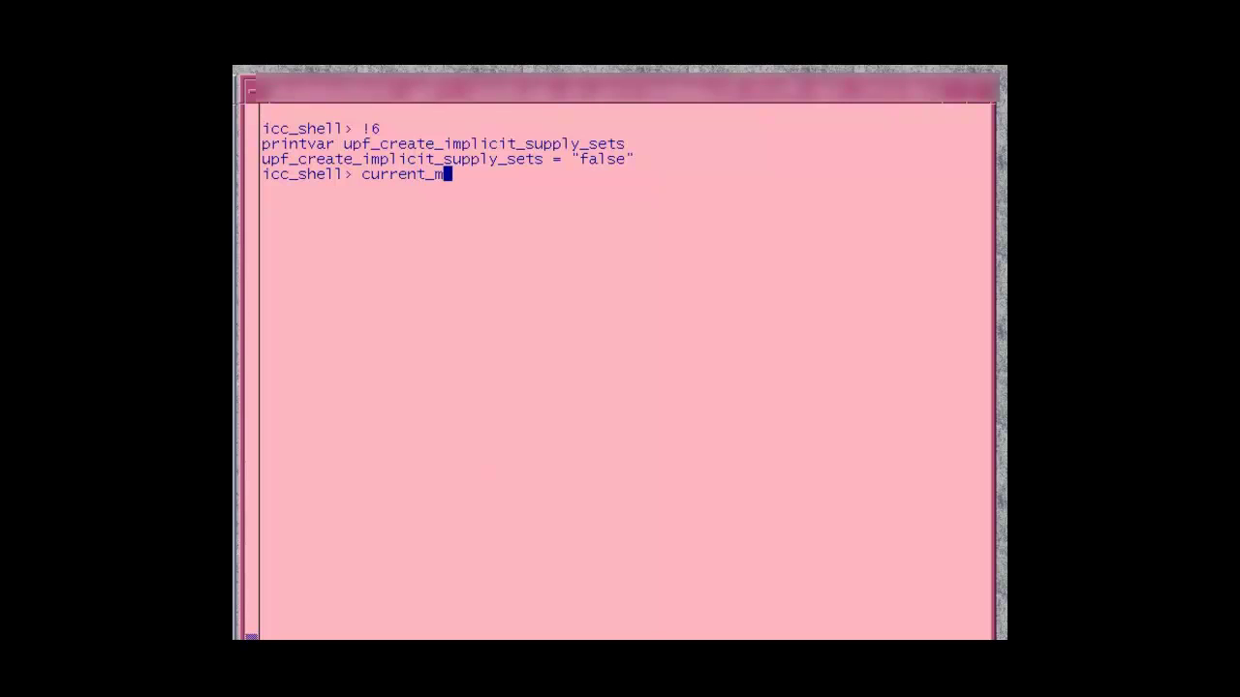
pyautogui.write('w_cel')
pyautogui.press('Return')
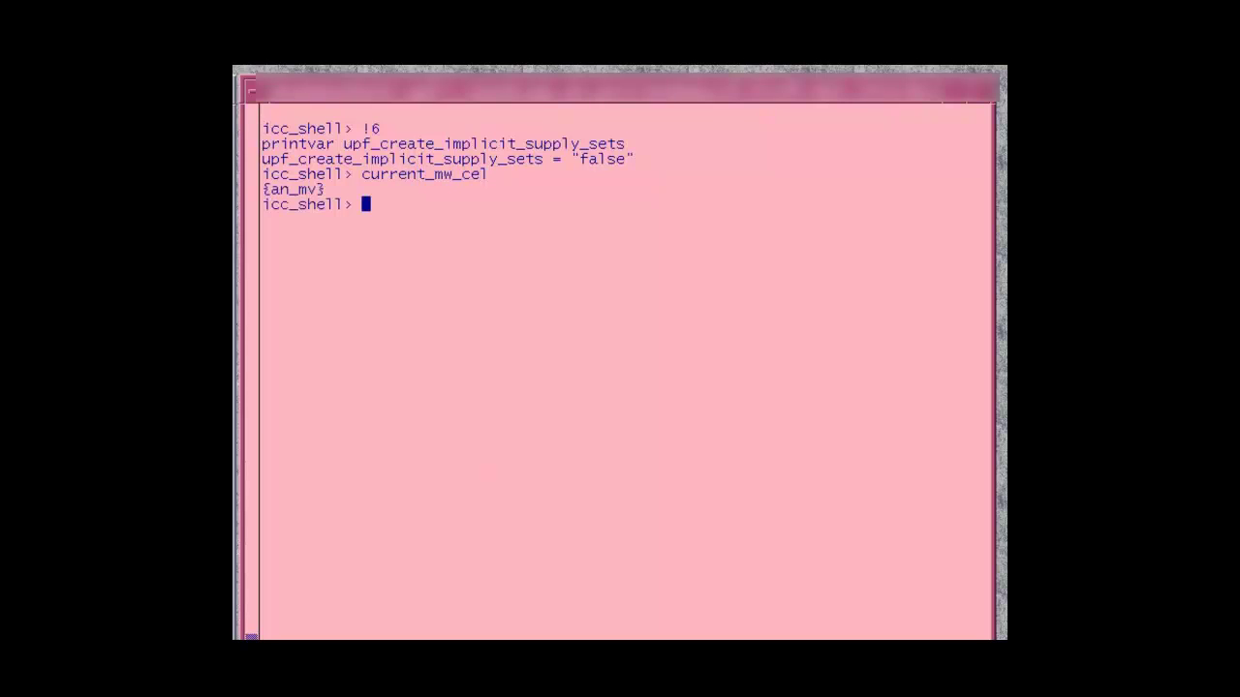
pyautogui.write('create_')
pyautogui.write('power_domai')
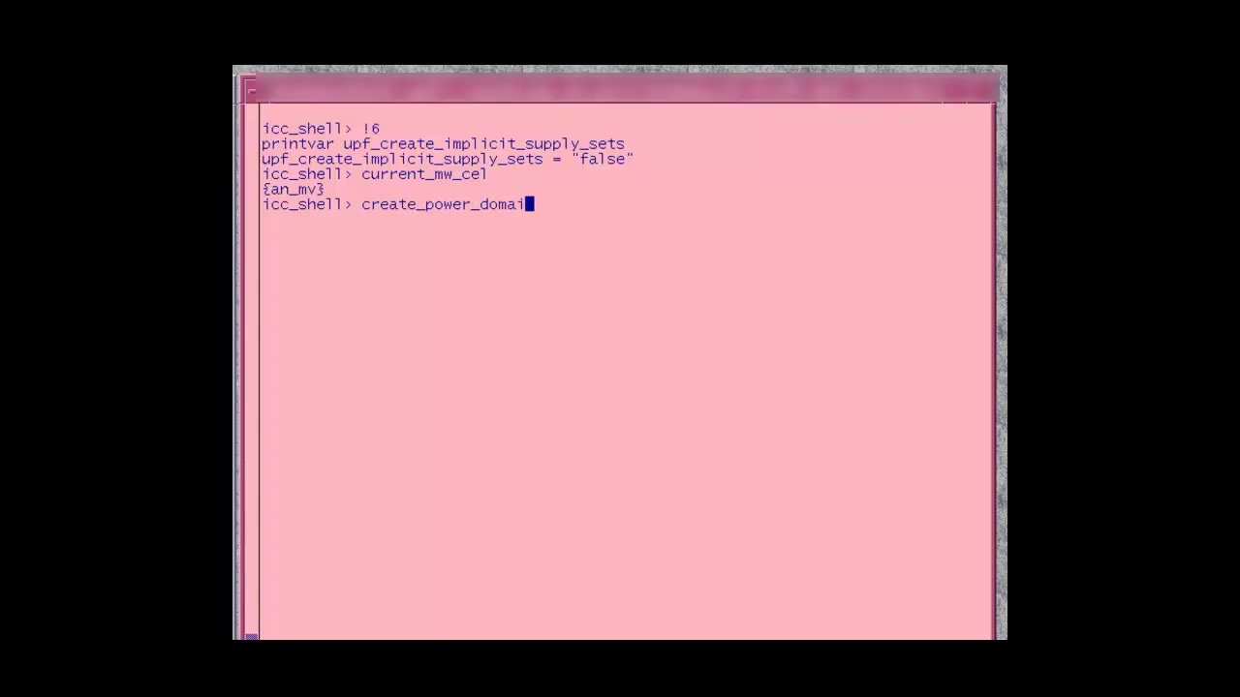
pyautogui.write('n PD1')
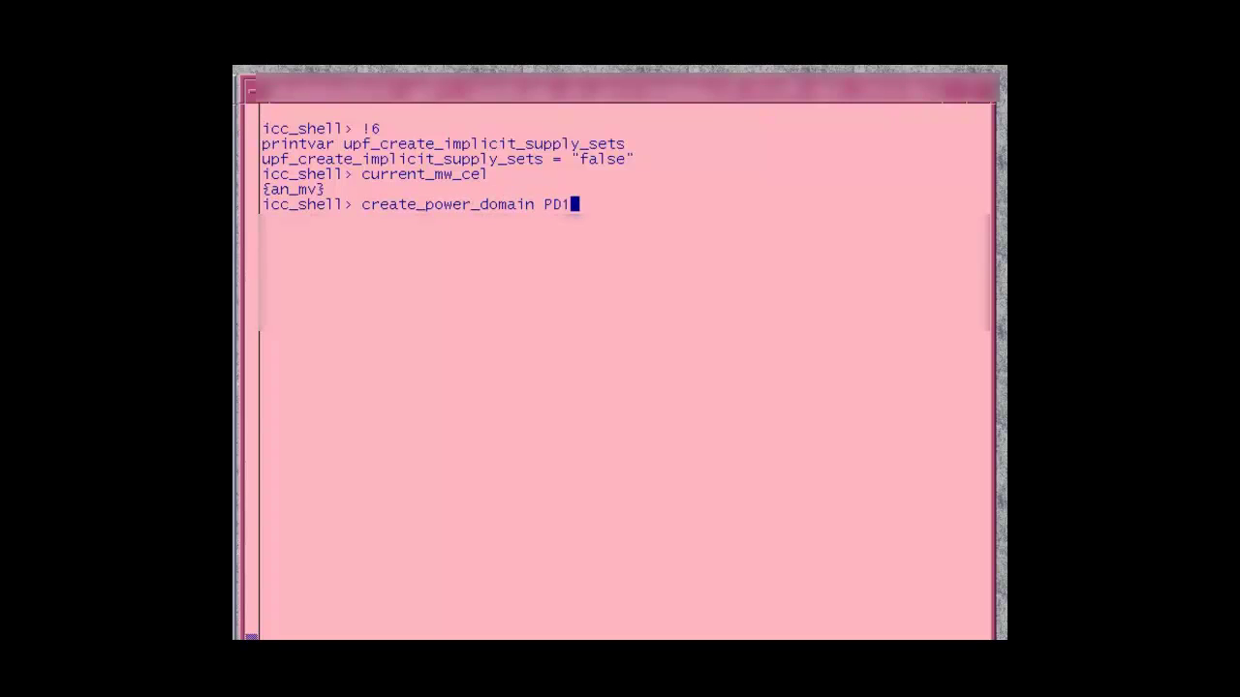